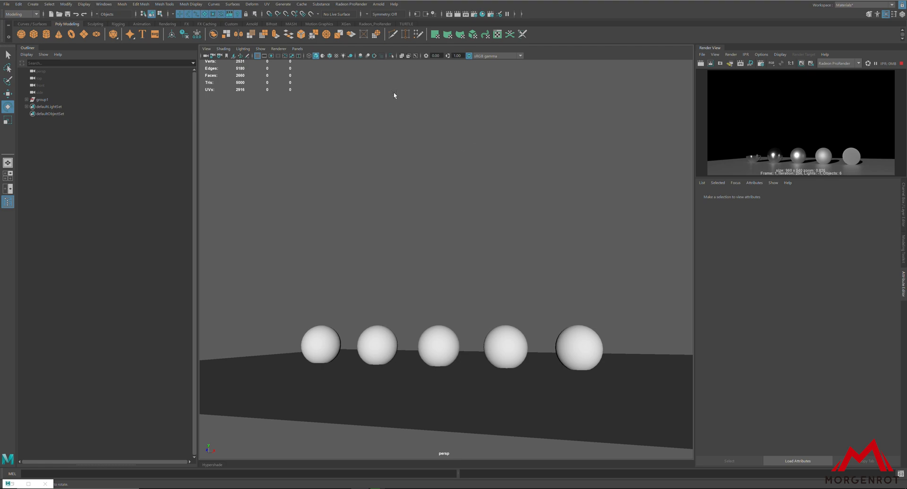
Create a Radeon ProRender physical light node in the scene.
click(348, 6)
mouse_move(361, 48)
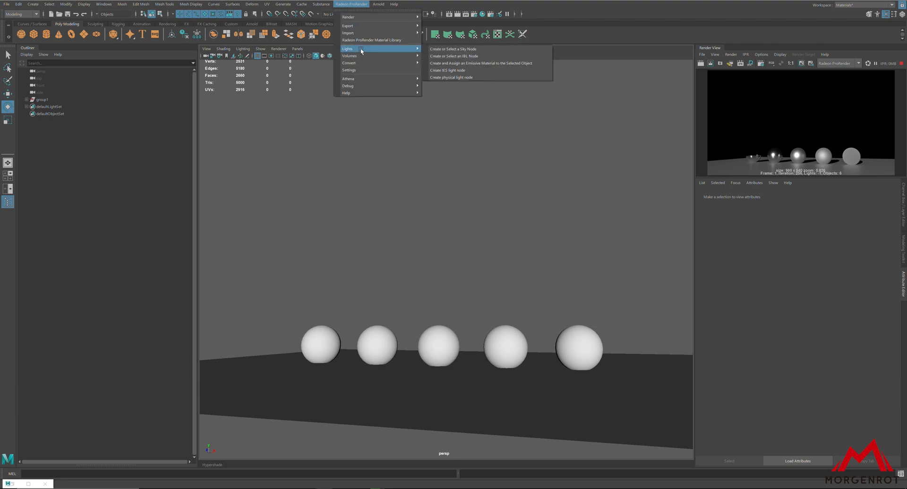
click(447, 77)
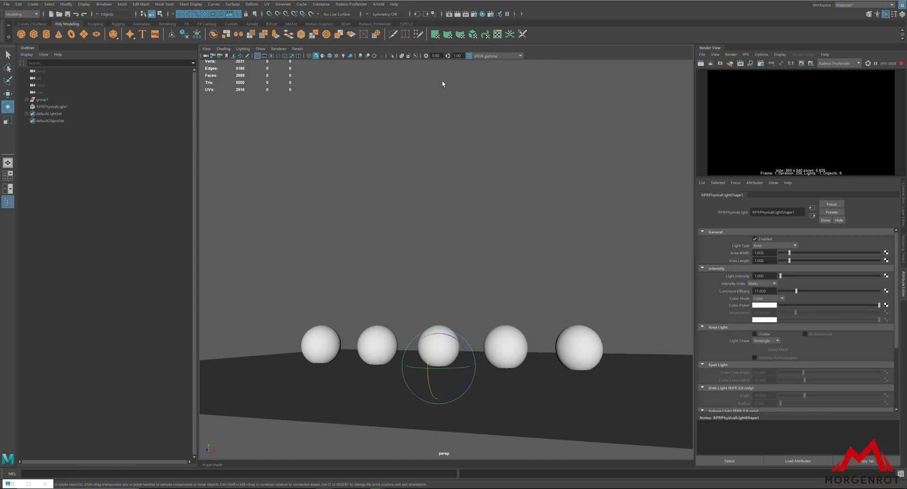
Raise the physical light above the middle sphere, facing down, and set its light intensity to 1000.
click(53, 108)
key(w)
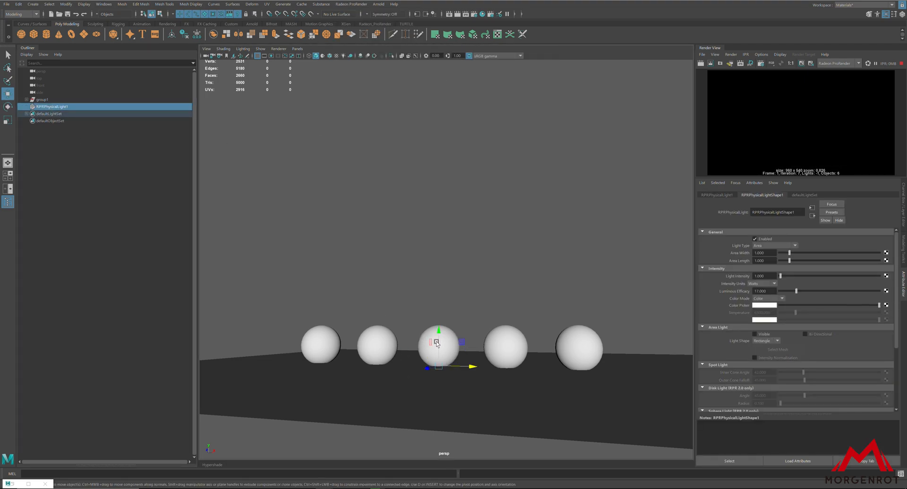
drag(438, 343, 430, 222)
key(e)
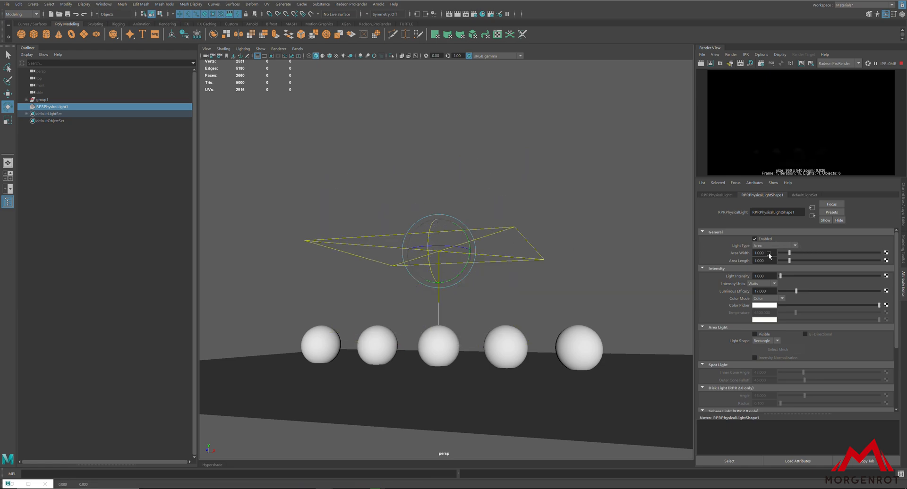
text(1000)
key(Return)
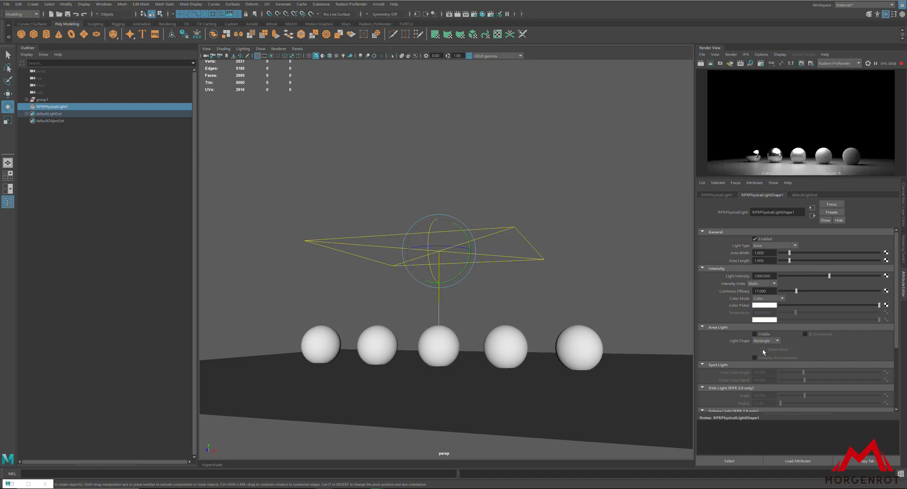
Try the Disc shape for the area light and restore the Rectangle shape.
click(762, 342)
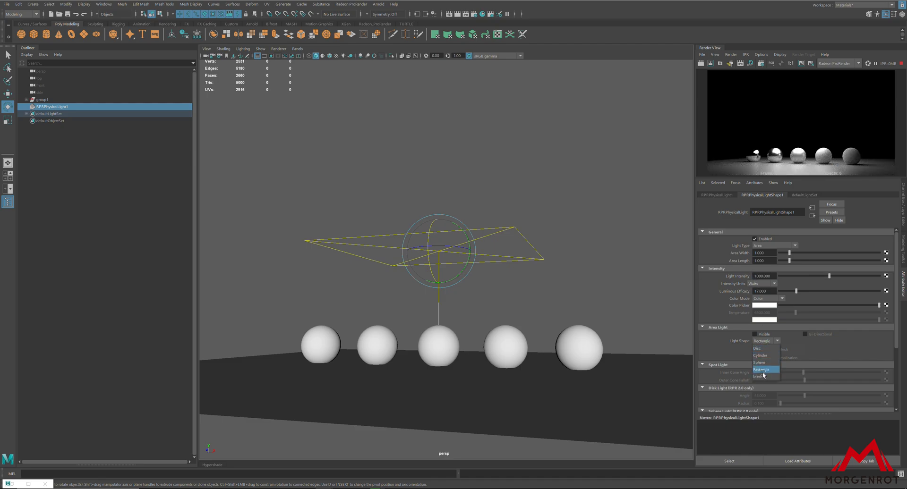
click(764, 350)
click(764, 341)
click(765, 370)
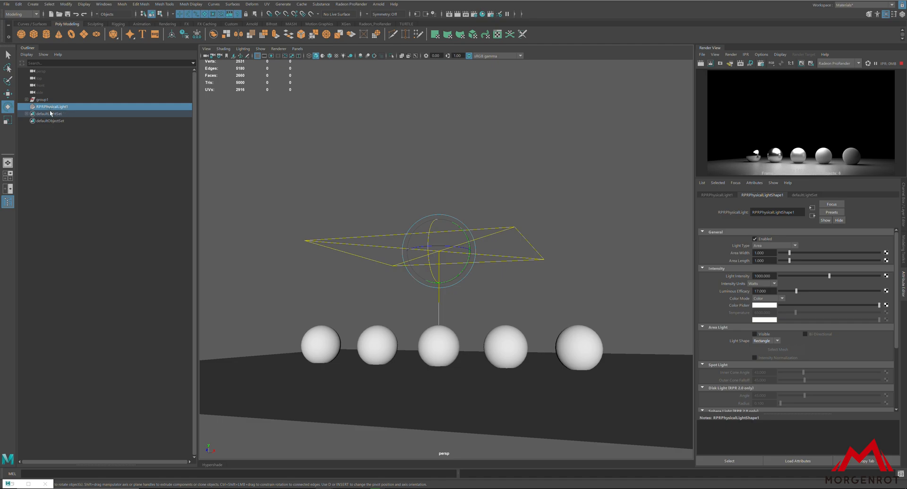
Scale the rectangular area light slightly wider above the spheres and make it visible in the render.
click(8, 120)
middle_drag(464, 251, 546, 252)
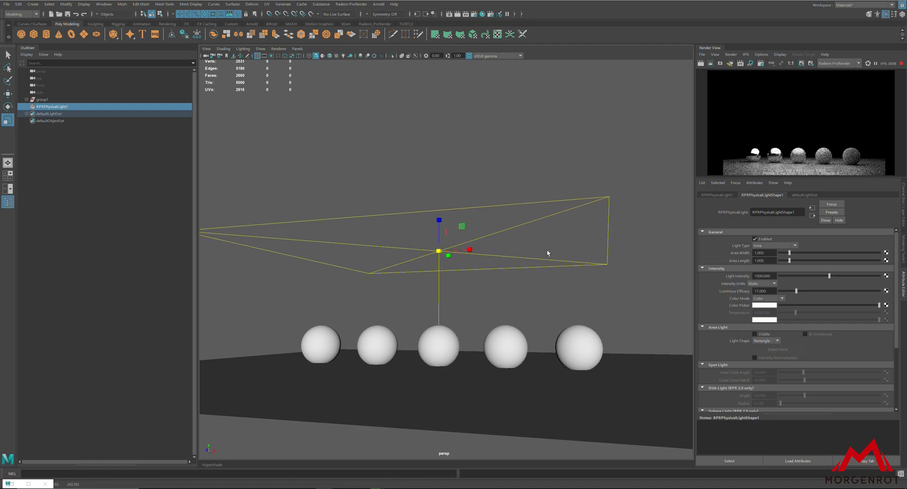
middle_drag(490, 254, 457, 258)
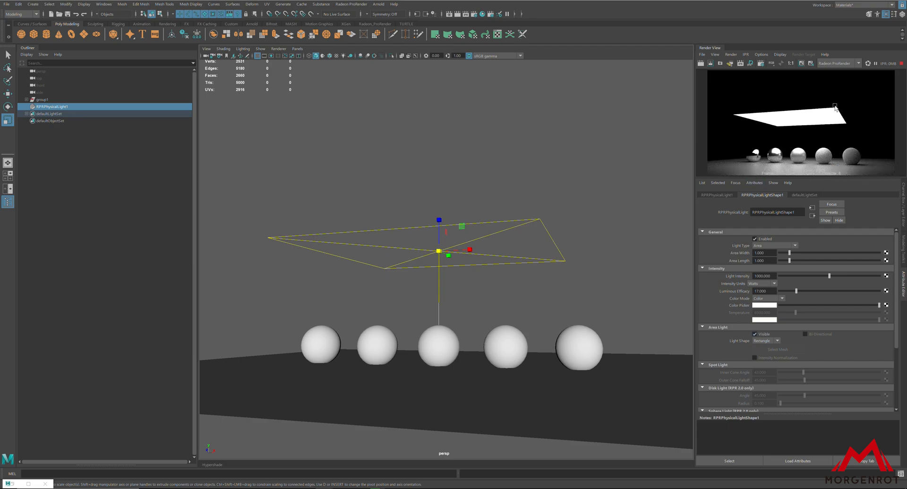
Toggle the physical light's shadows and leave them enabled.
scroll(775, 367, down, 4)
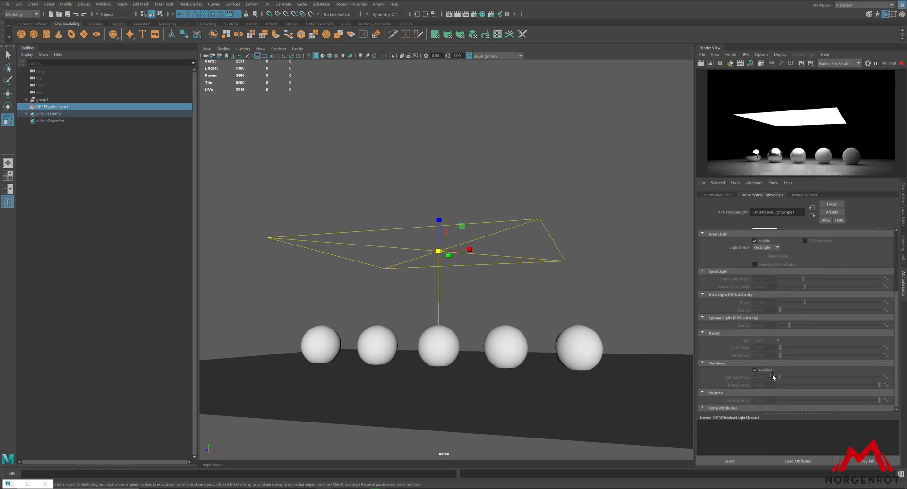
click(761, 372)
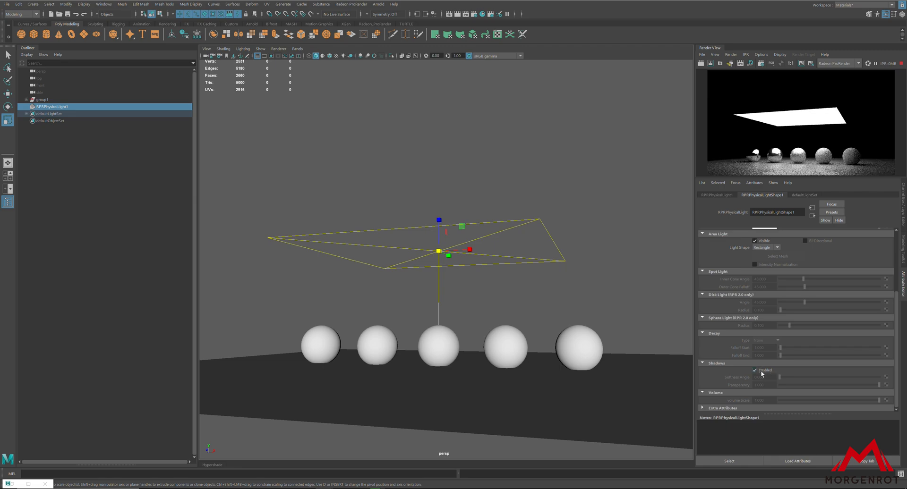
scroll(761, 371, up, 4)
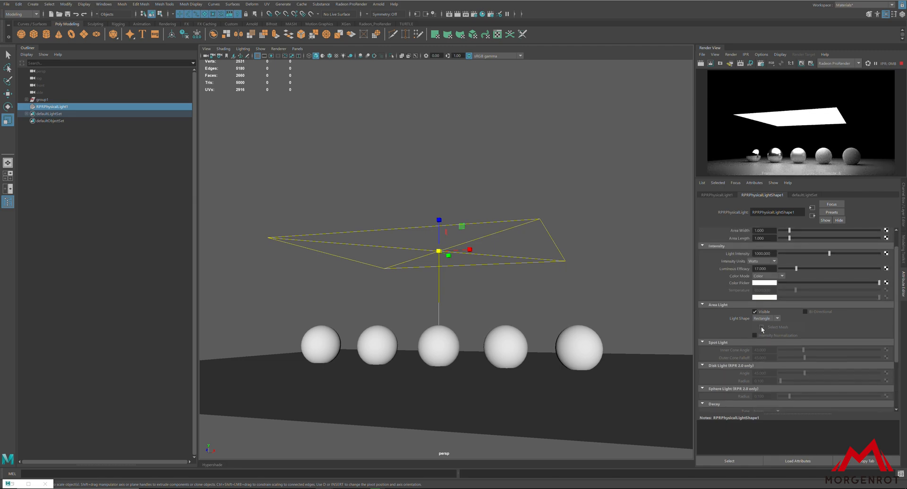
Review the light's intensity value and the available intensity units, keeping Watts.
drag(772, 268, 732, 270)
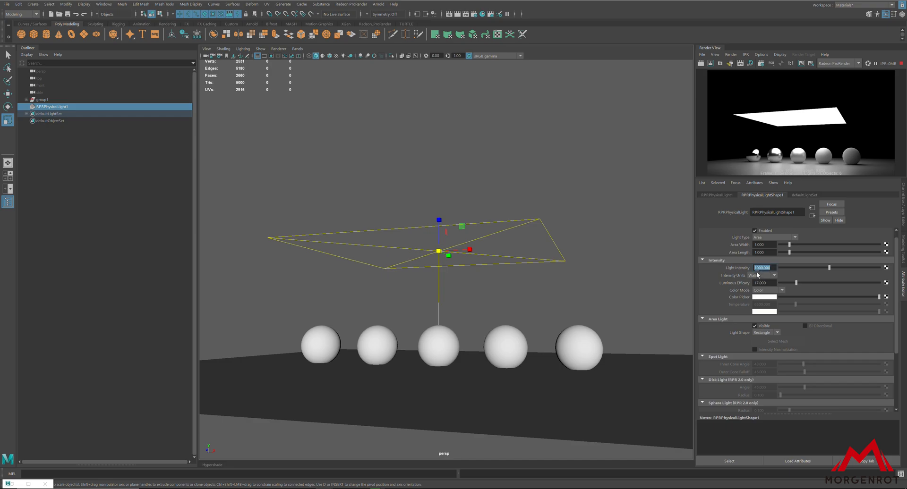
click(760, 276)
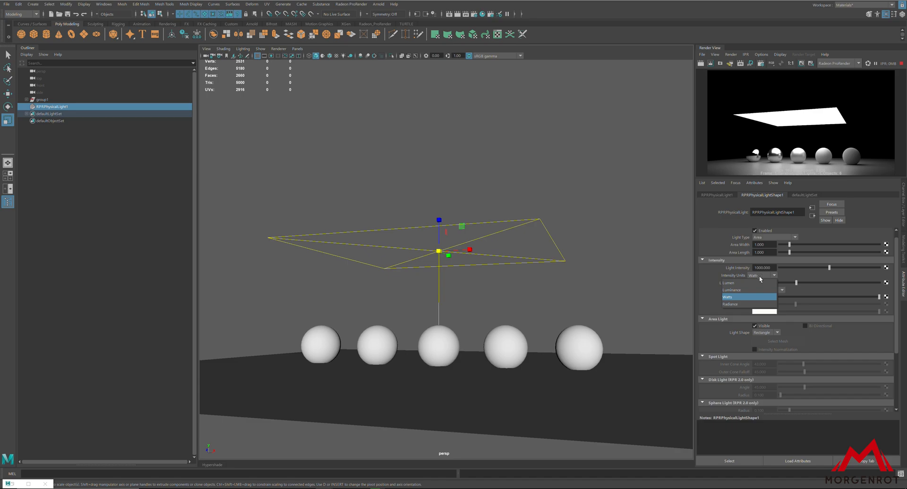
click(763, 297)
Try the Temperature color mode with a cool temperature above 10000 and restore the Color mode.
click(764, 291)
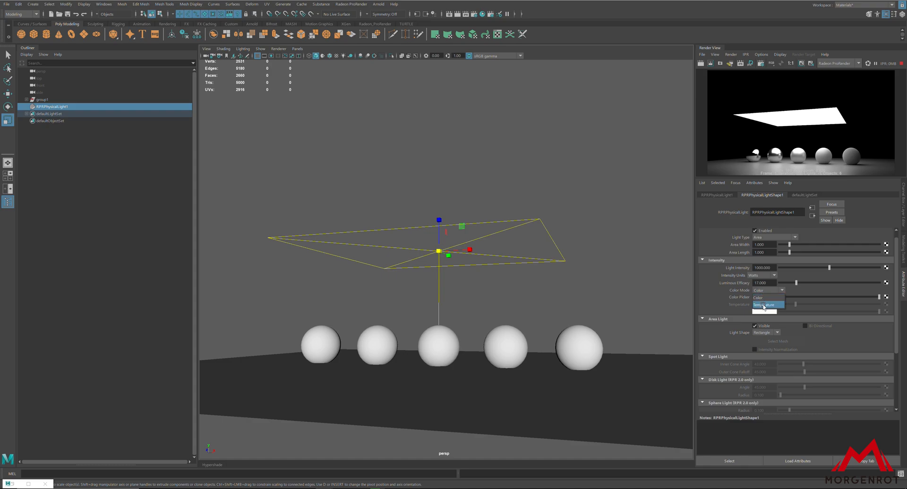
click(762, 305)
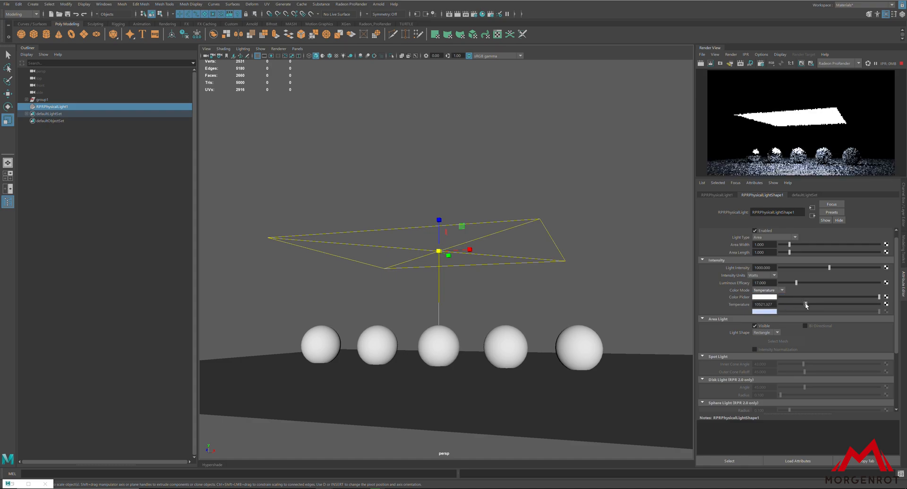
drag(784, 307, 807, 302)
click(766, 291)
click(758, 297)
Change the light type to Spot with an inner cone angle of about 25 and an outer cone falloff of about 103.
click(774, 237)
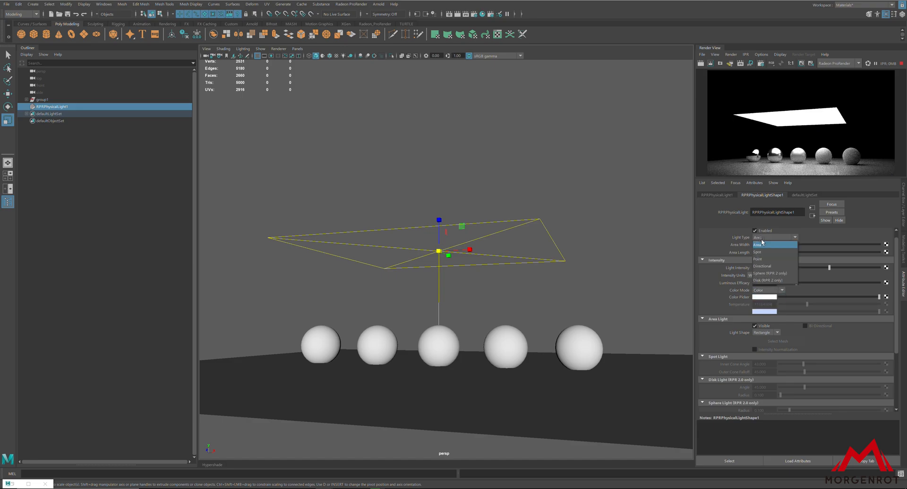
click(759, 253)
mouse_move(804, 372)
mouse_down()
mouse_move(837, 372)
mouse_move(821, 365)
mouse_up()
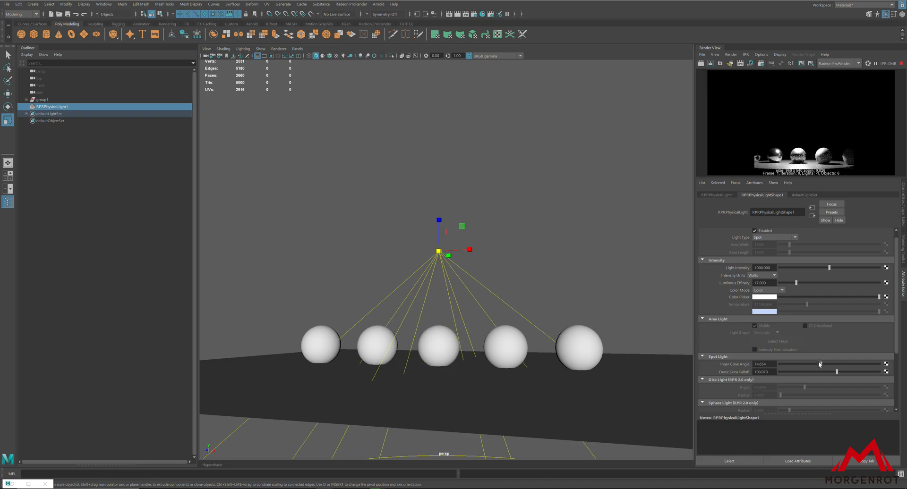
click(784, 364)
click(793, 364)
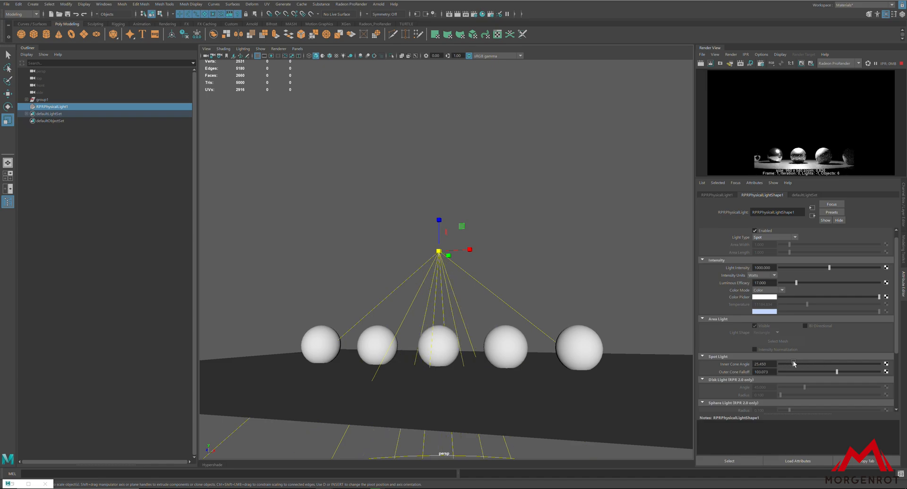
alt+drag(653, 290, 523, 264)
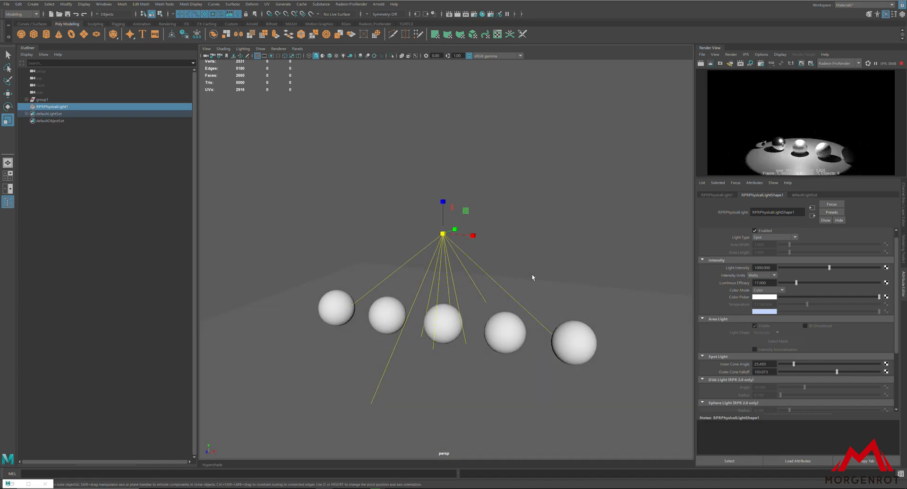
Change the light type to Directional and raise the light higher above the spheres.
click(763, 240)
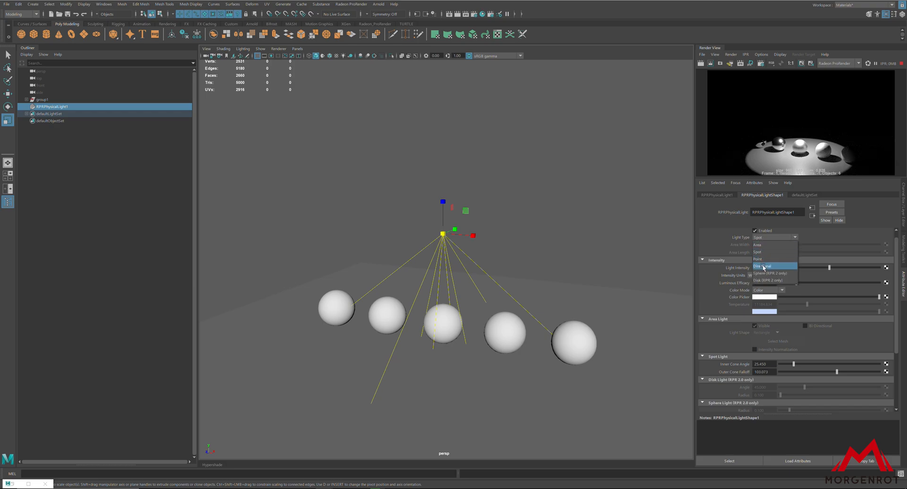
click(764, 264)
scroll(599, 265, down, 1)
scroll(499, 239, up, 1)
alt+middle_drag(500, 239, 494, 261)
key(w)
drag(438, 235, 438, 164)
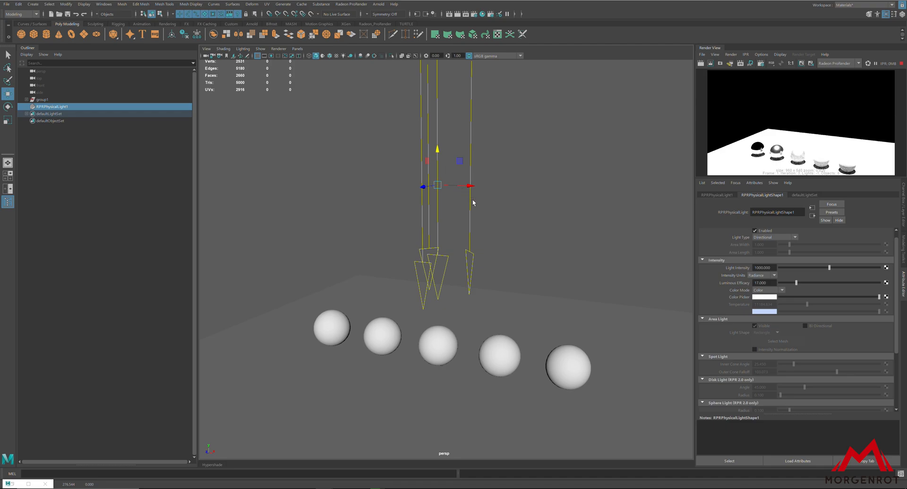
Set the directional light's intensity to 100.
double_click(762, 268)
text(100)
key(Return)
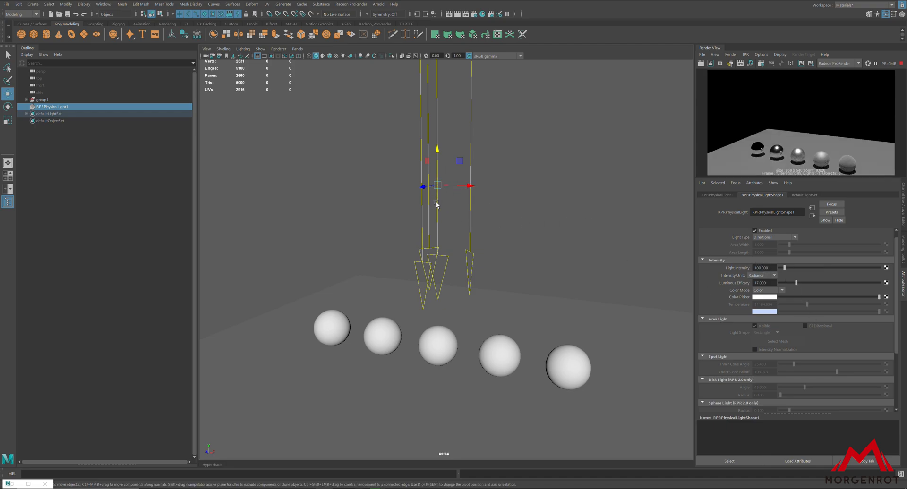
Try tilting the directional light so it shines across the spheres at an angle, and undo the rotation.
alt+middle_drag(438, 192, 432, 199)
key(e)
drag(425, 209, 439, 207)
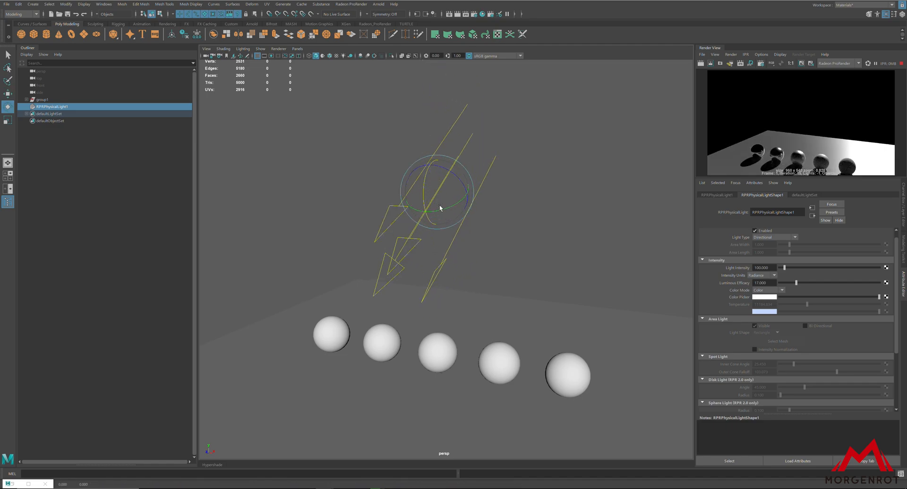
key(ctrl+z)
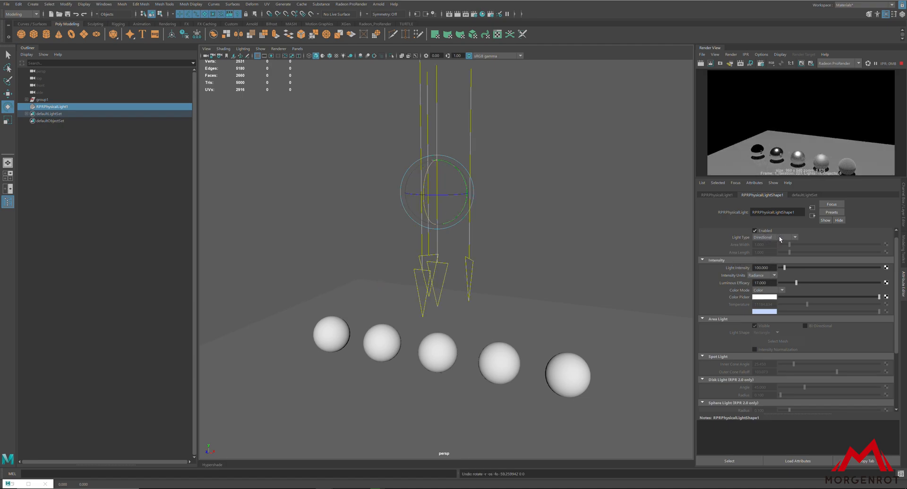
Change the light type to Point and move the light beyond the nearest sphere at the end of the row.
click(779, 239)
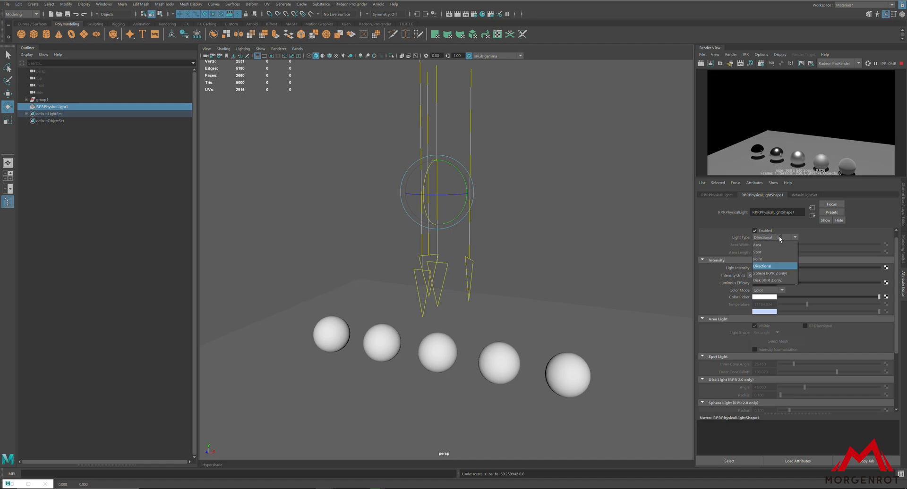
click(775, 258)
alt+drag(480, 256, 659, 315)
key(w)
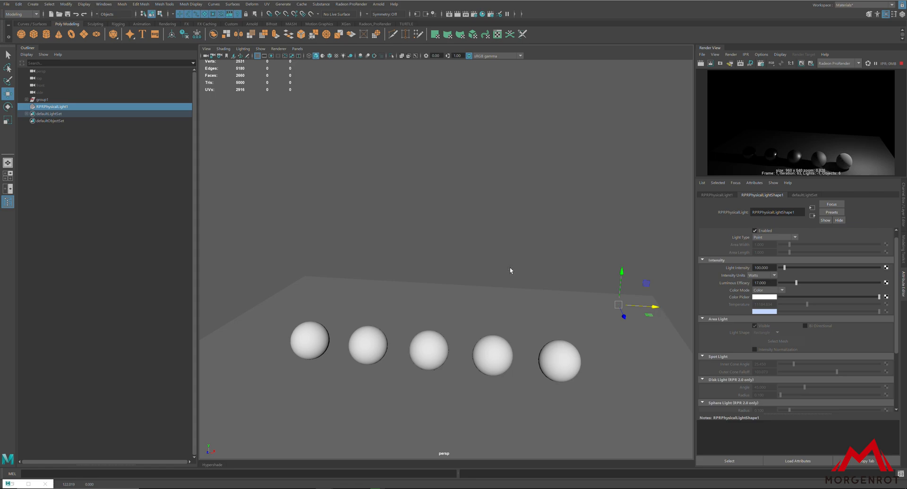
Replace the physical light with an unflipped image-based environment light using photo_studio_01_2k.hdr.
key(Delete)
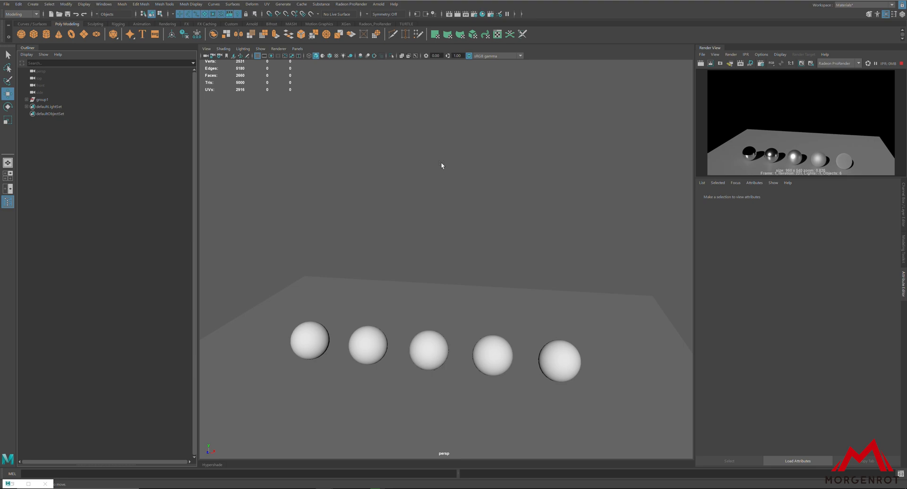
click(473, 15)
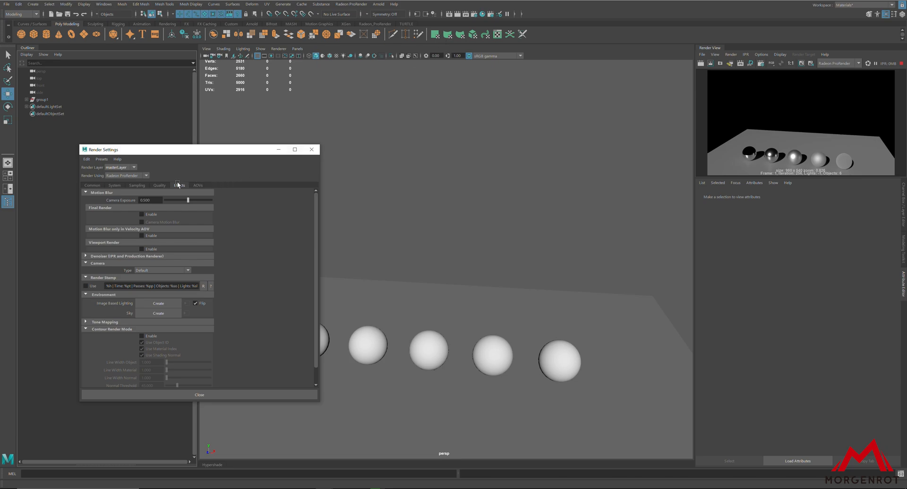
click(203, 304)
click(169, 304)
click(831, 266)
double_click(156, 68)
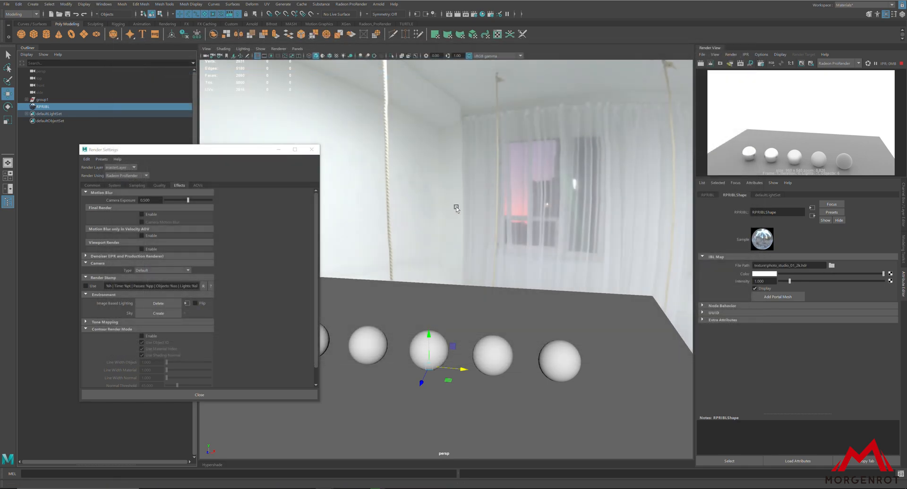
Rotate the image-based light around the vertical axis and enable Flip for its environment image.
alt+drag(456, 209, 459, 228)
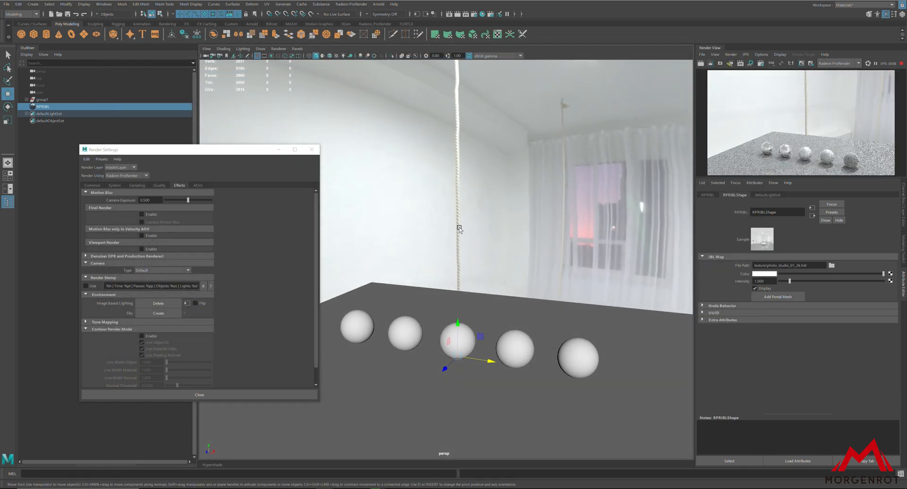
alt+middle_drag(551, 253, 553, 228)
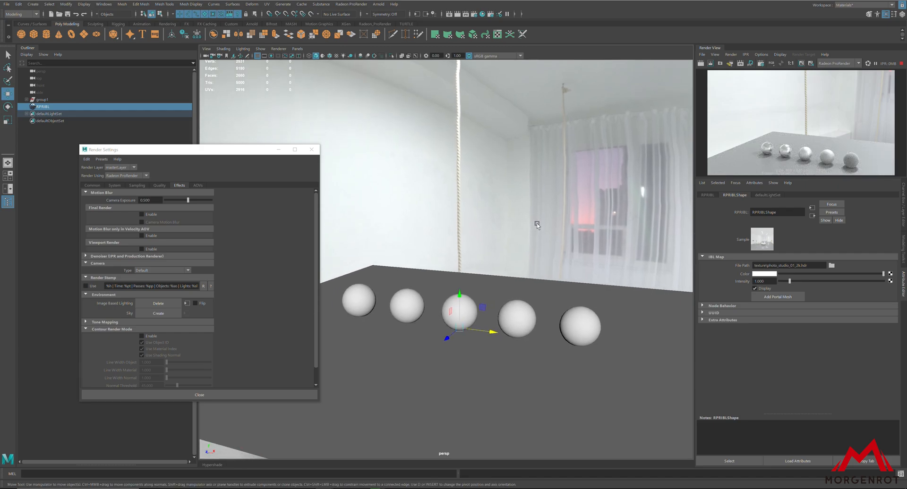
scroll(553, 229, up, 1)
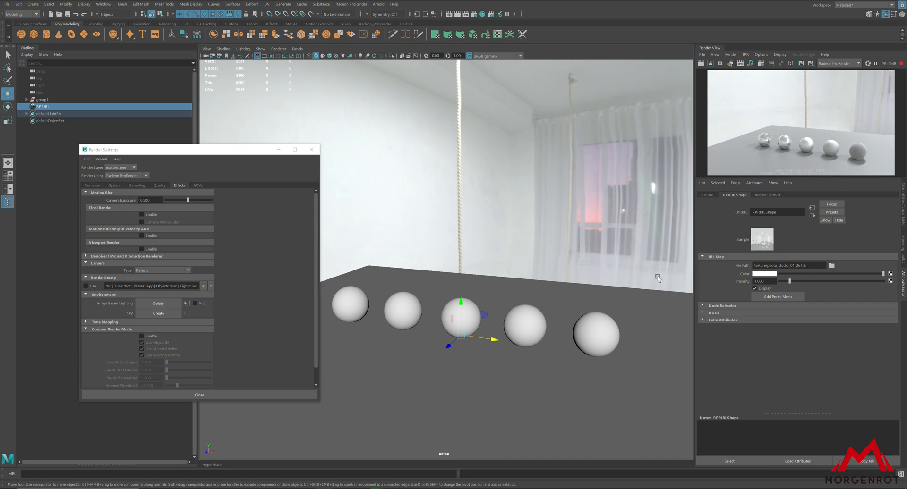
key(e)
drag(463, 350, 487, 344)
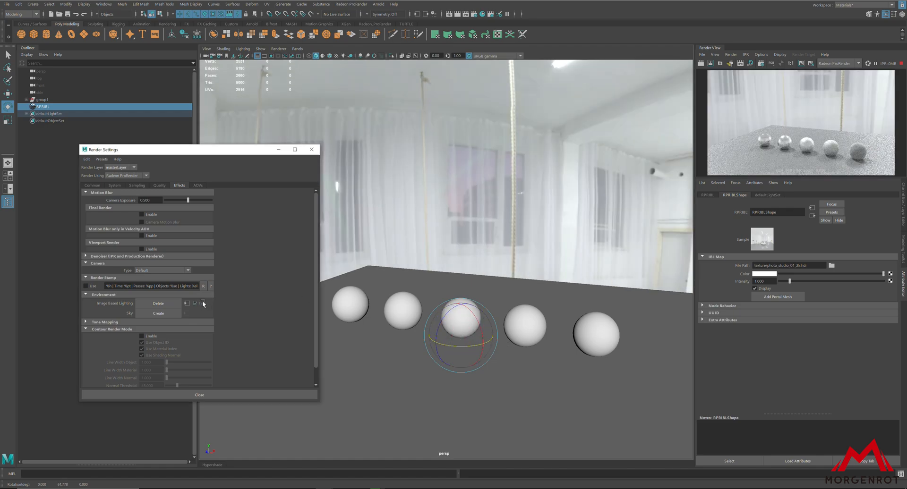
click(202, 304)
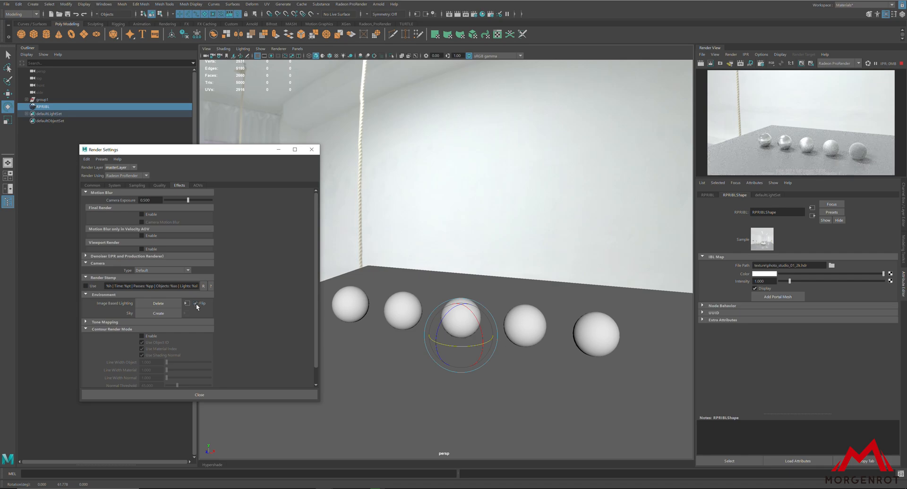
Replace the image-based light with a Radeon ProRender sky and frame the spheres from a lower viewpoint.
click(169, 303)
click(164, 314)
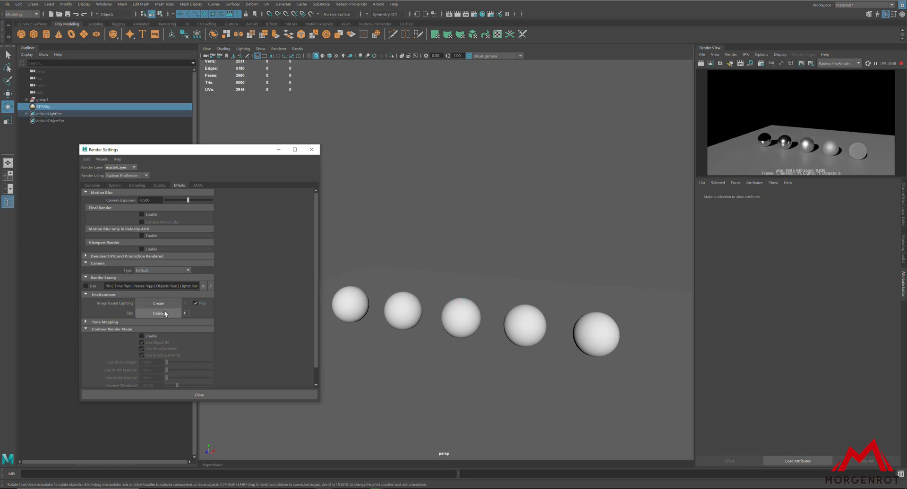
alt+drag(481, 222, 503, 220)
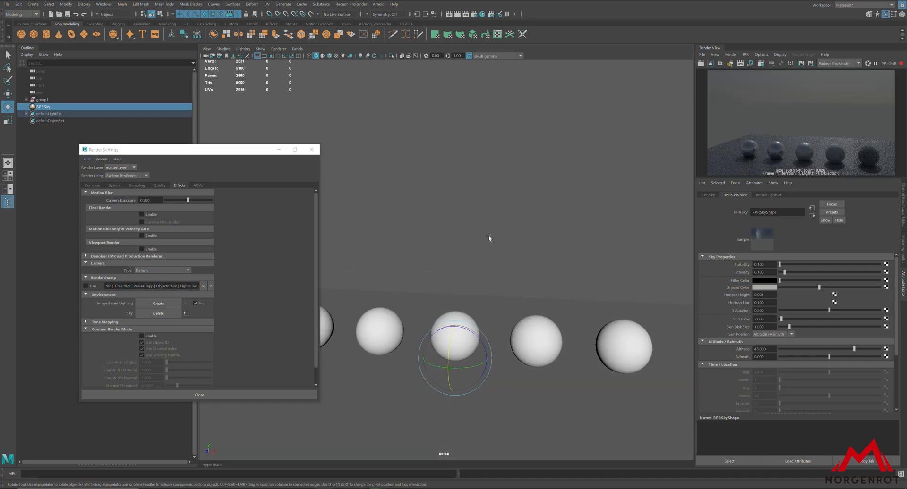
alt+drag(401, 237, 406, 226)
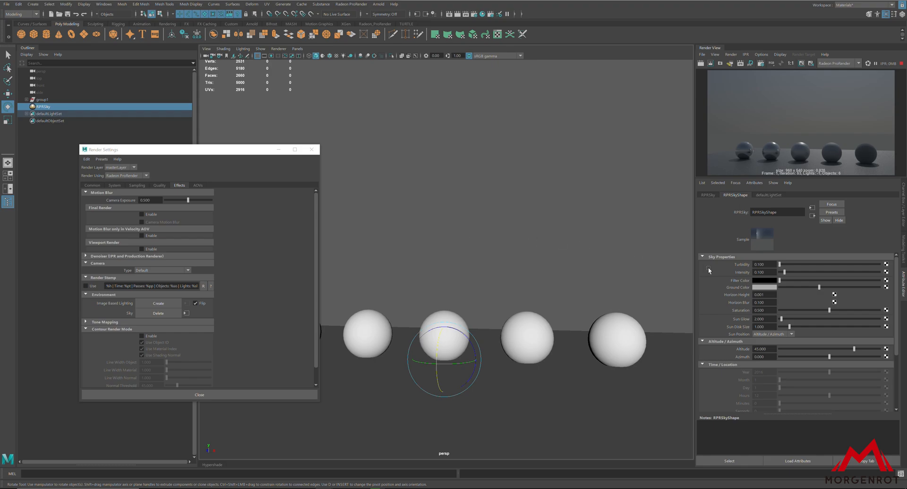
Try a different sun azimuth for the sky and reset the azimuth to 0.
drag(844, 358, 813, 358)
double_click(768, 359)
text(0)
key(Return)
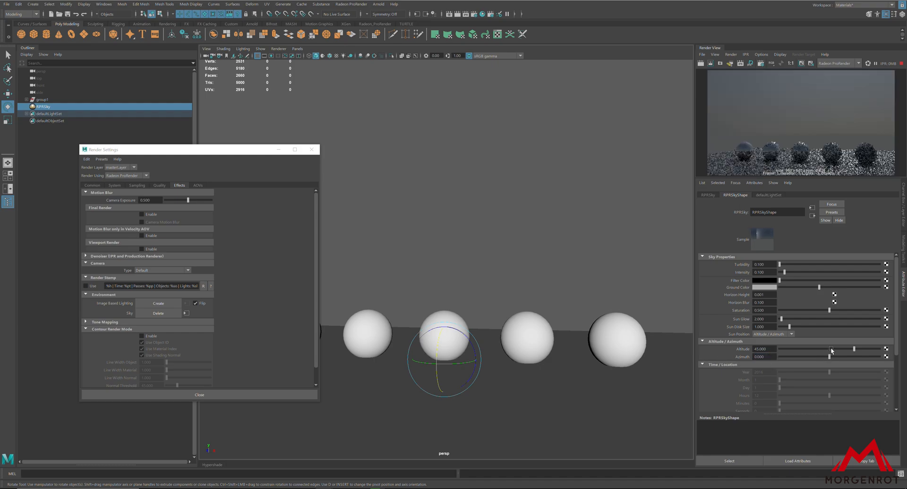
Try several sun altitudes, settle on about 10.7 with the sun low behind the spheres, and minimize the render settings window.
click(864, 350)
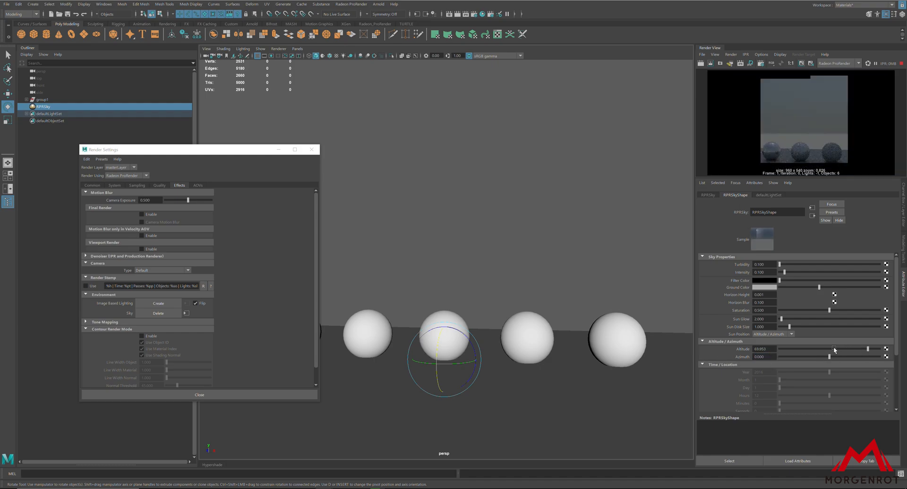
text(5)
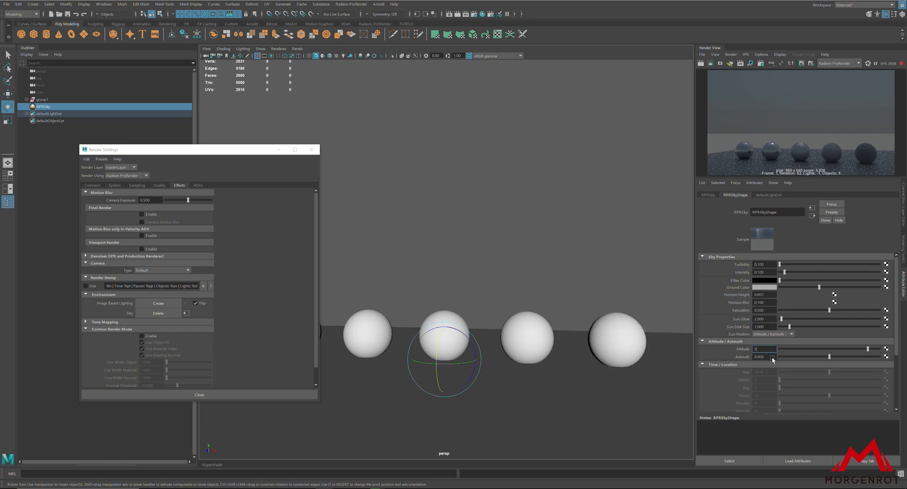
key(Return)
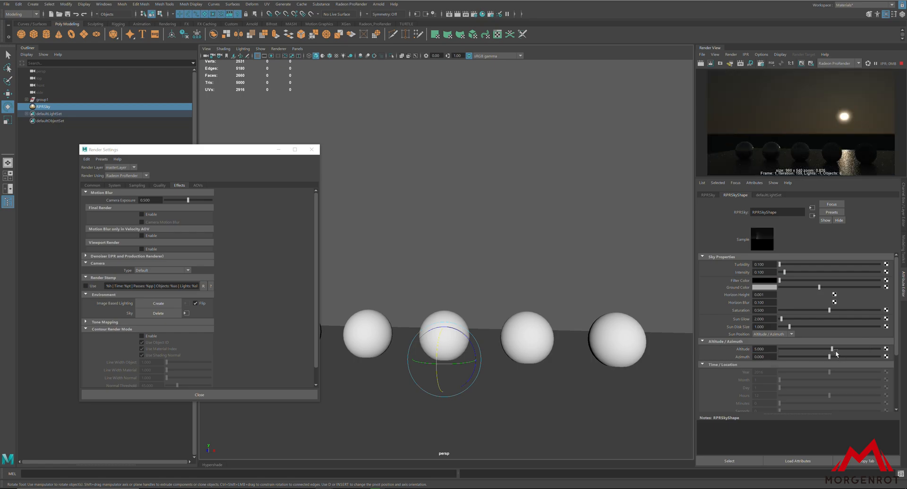
drag(843, 350, 835, 349)
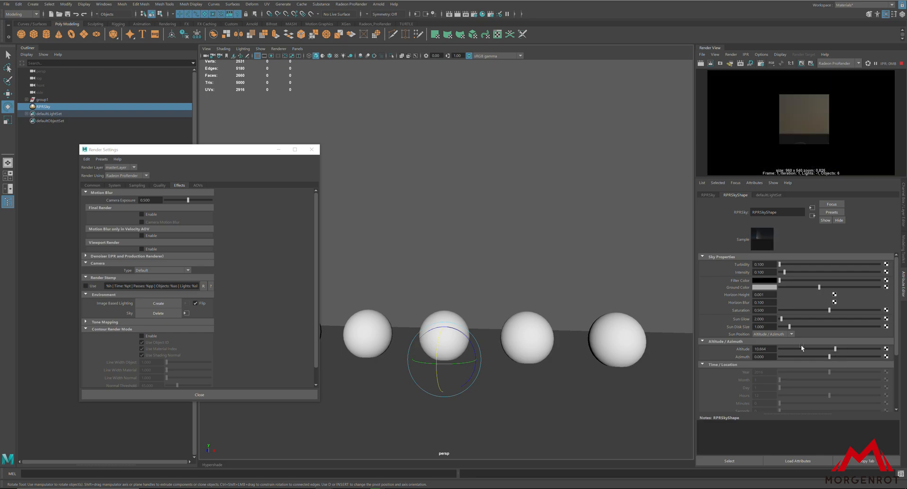
alt+middle_drag(497, 243, 504, 258)
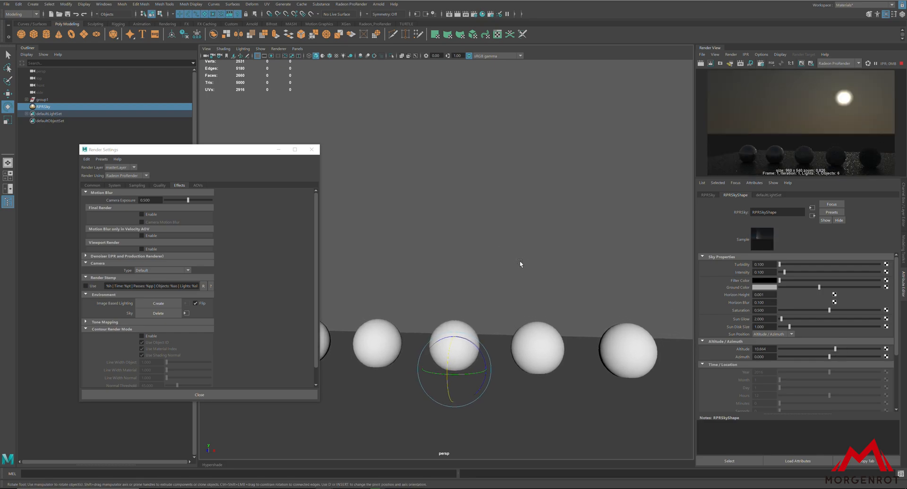
click(278, 150)
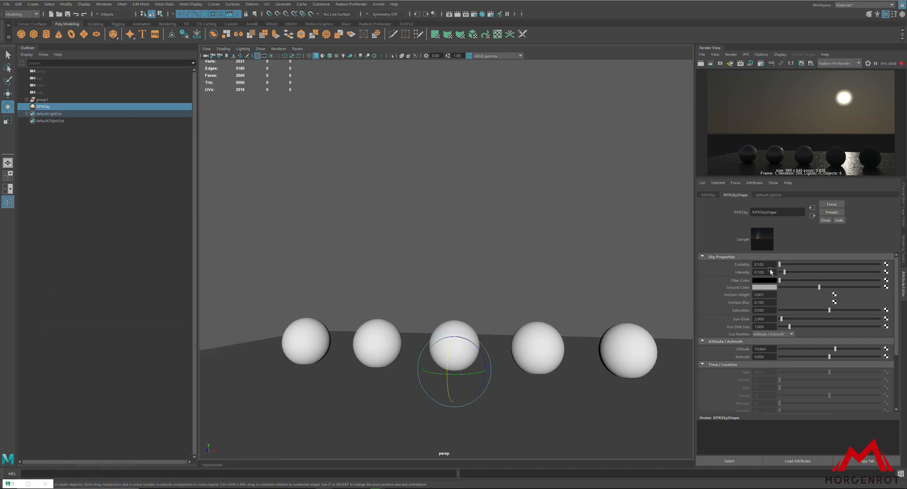
Try raising the sky's turbidity and undo the change.
drag(800, 266, 830, 264)
key(ctrl+z)
key(ctrl+z)
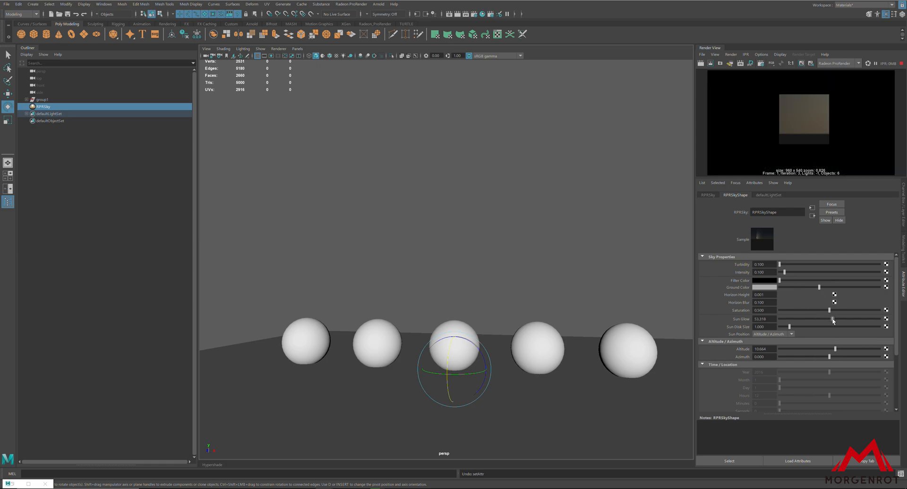
Try a Sun Glow of about 53 and a Sun Disk Size of about 5.4, and undo both changes.
alt+drag(483, 245, 413, 245)
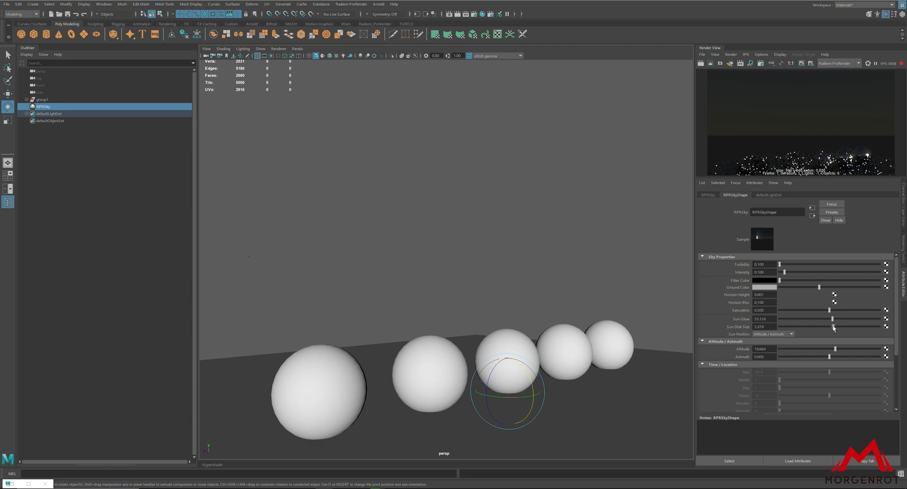
alt+drag(576, 240, 616, 310)
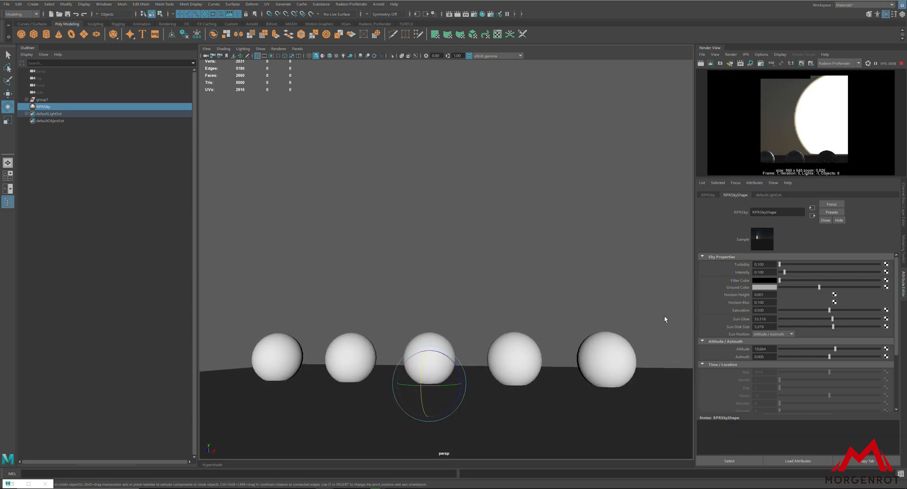
key(ctrl+z)
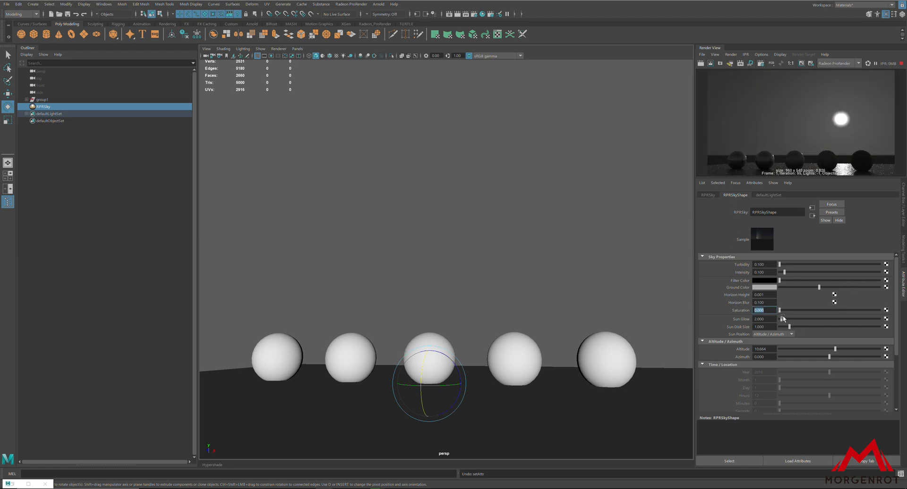
Set the sky's saturation to 1 and its intensity to 0.5.
text(1)
key(Return)
double_click(763, 272)
text(0.5)
key(Return)
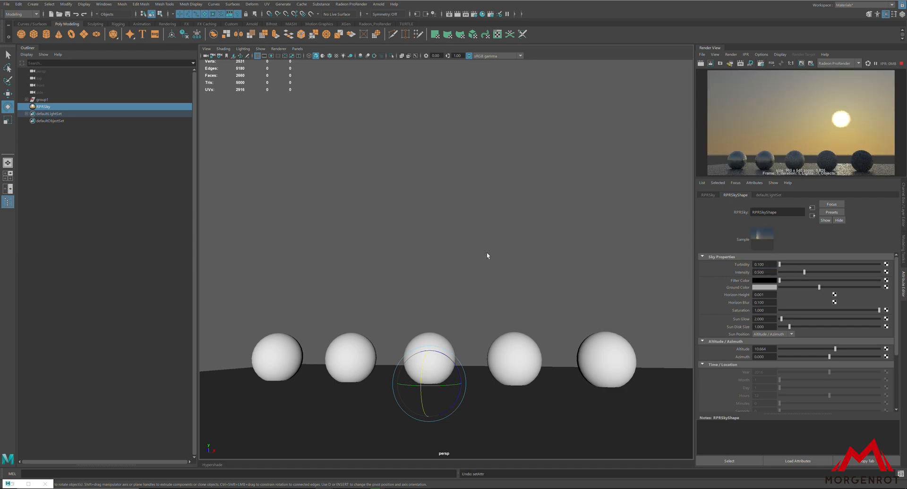
Set the sky's Horizon Height to 0.5 and Horizon Blur to 1.
alt+drag(488, 253, 487, 263)
double_click(757, 295)
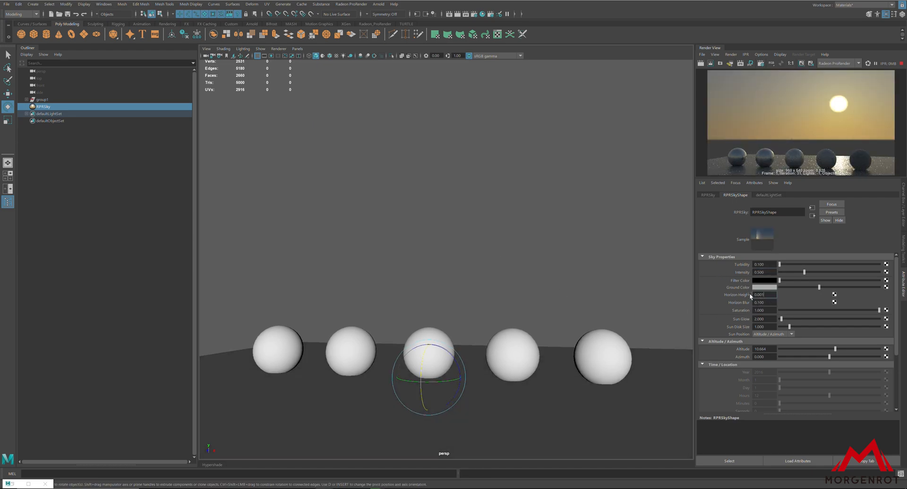
text(0.5)
key(Return)
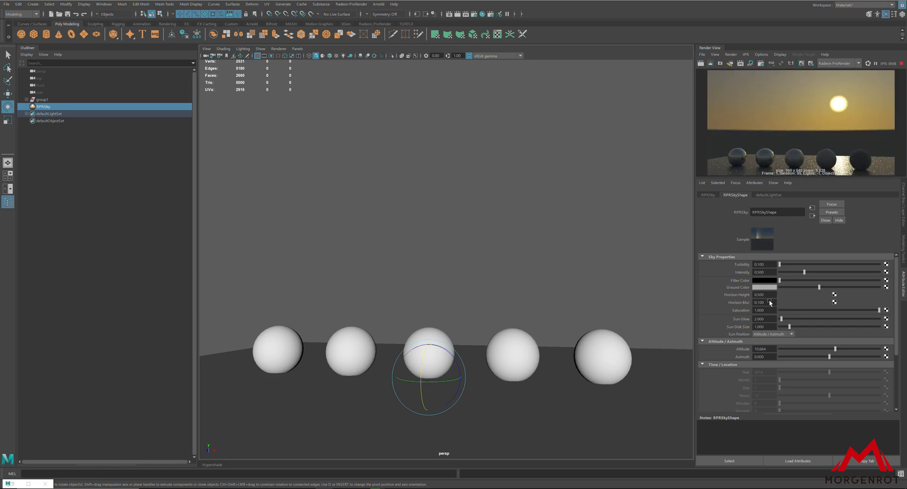
click(767, 305)
text(1)
key(Return)
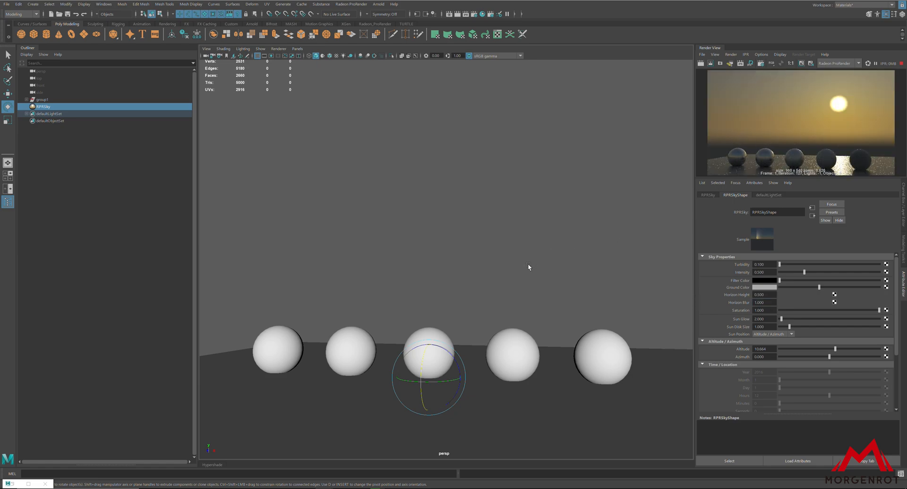
Set the sky's Filter Color to magenta from the color history.
alt+middle_drag(515, 270, 474, 310)
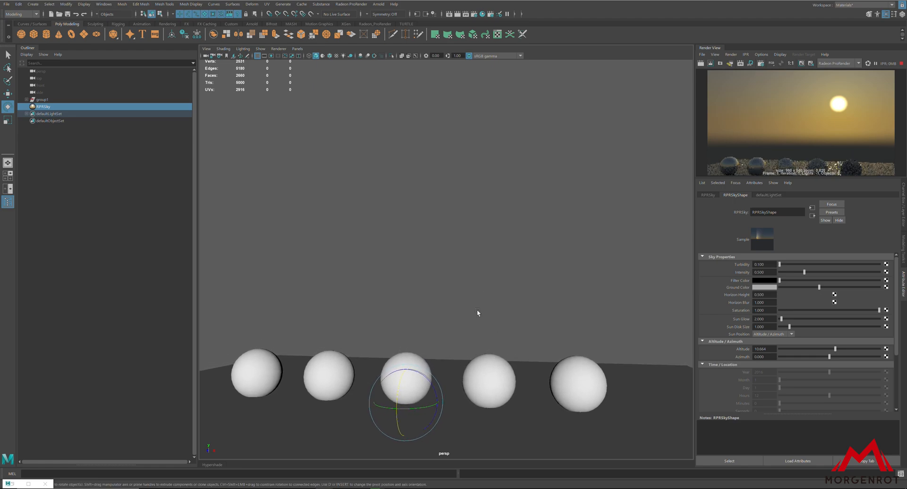
click(771, 283)
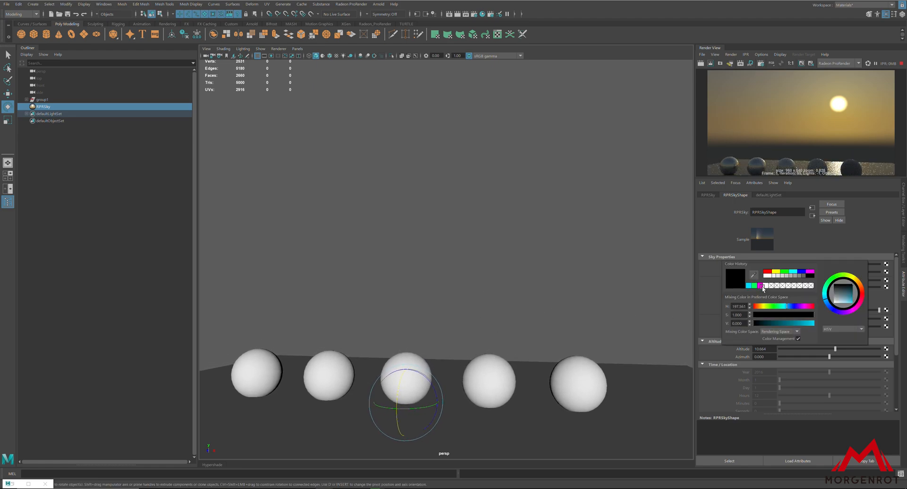
click(759, 286)
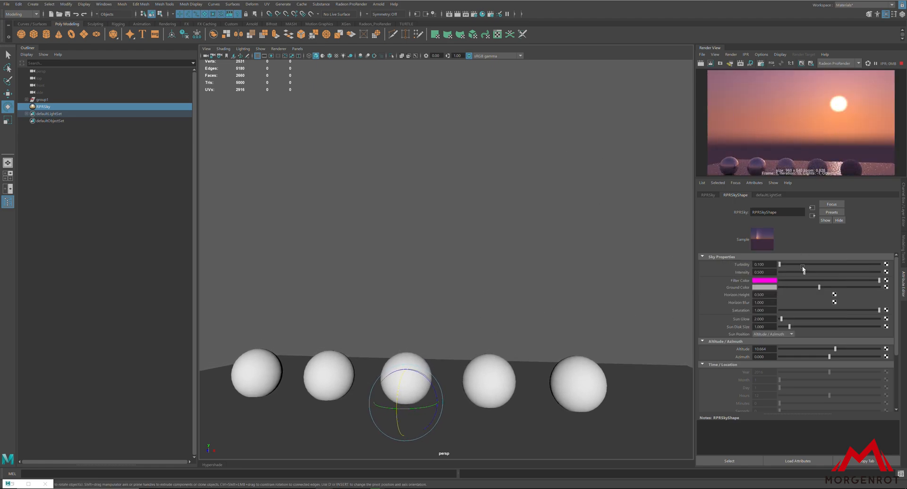
Set the sky's Ground Color to a bright saturated blue.
click(765, 287)
drag(791, 329, 812, 328)
click(784, 313)
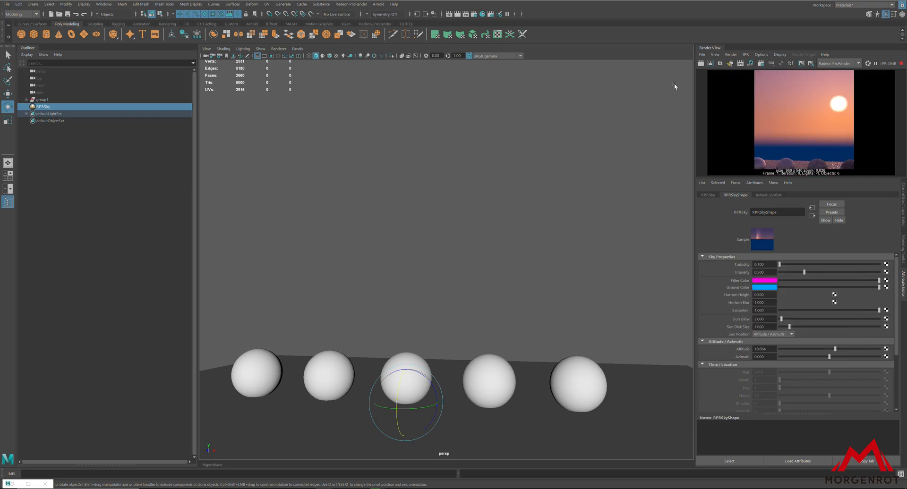
alt+right_drag(486, 248, 468, 231)
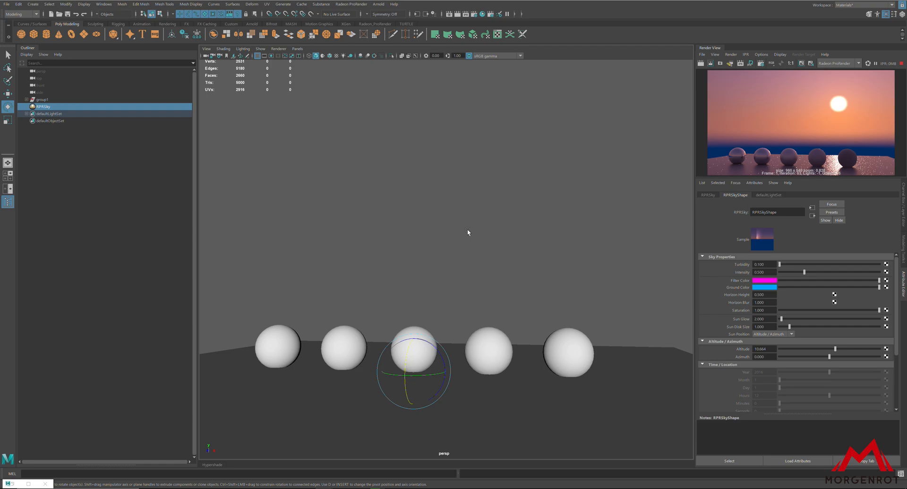